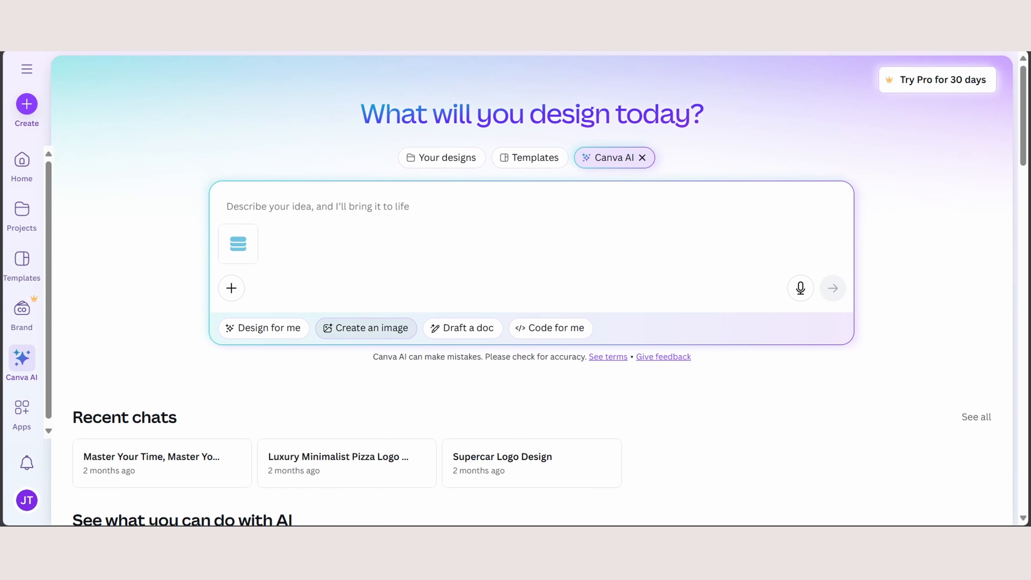
left_click(366, 328)
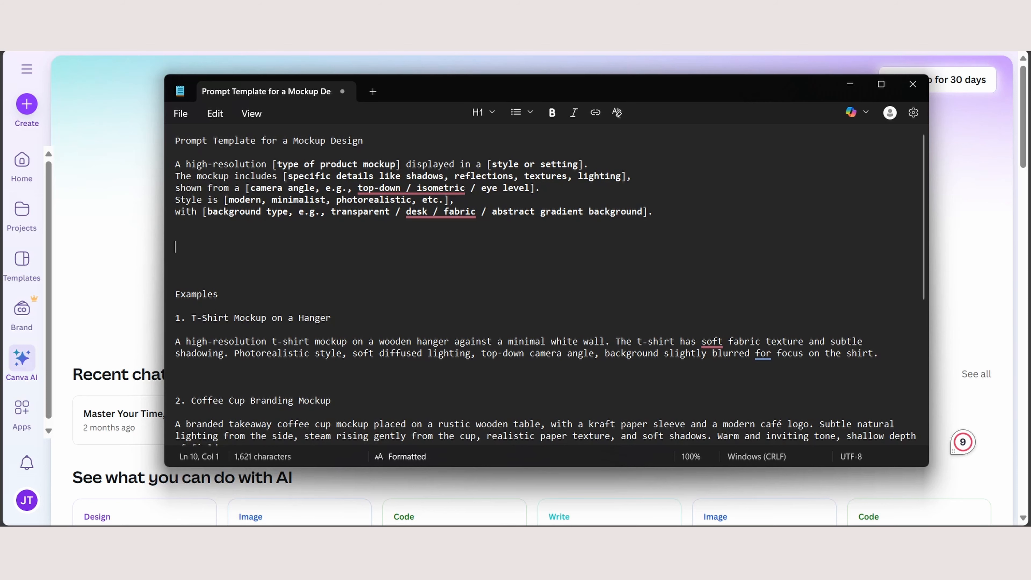
- Examine the mockup prompt template's placeholders for product type, setting, details, camera angle, style and background
key("Down")
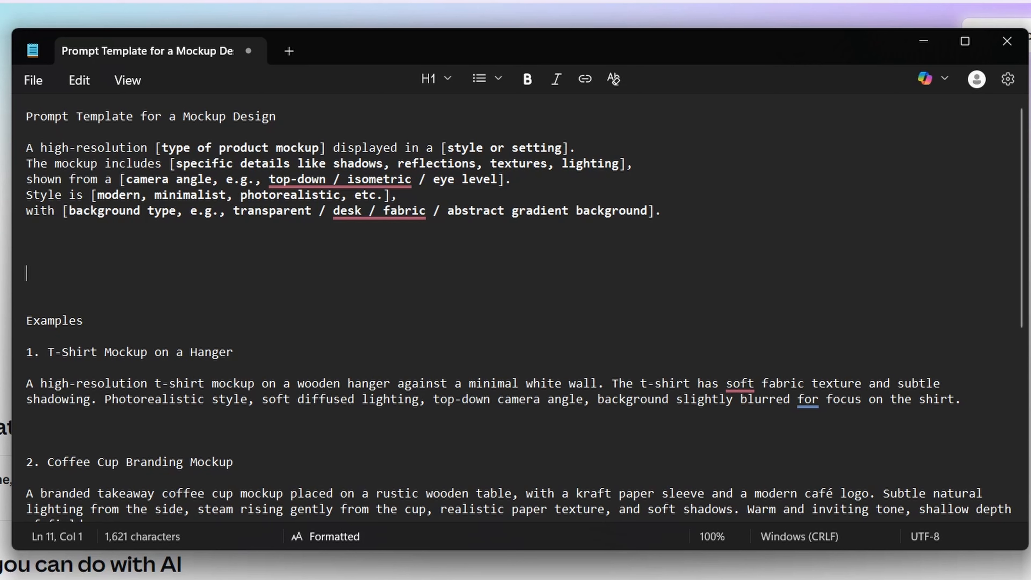
left_click_drag(176, 148, 304, 148)
left_click(27, 272)
left_click_drag(348, 147, 548, 148)
left_click(26, 304)
left_click_drag(197, 164, 619, 163)
left_click_drag(26, 179, 239, 179)
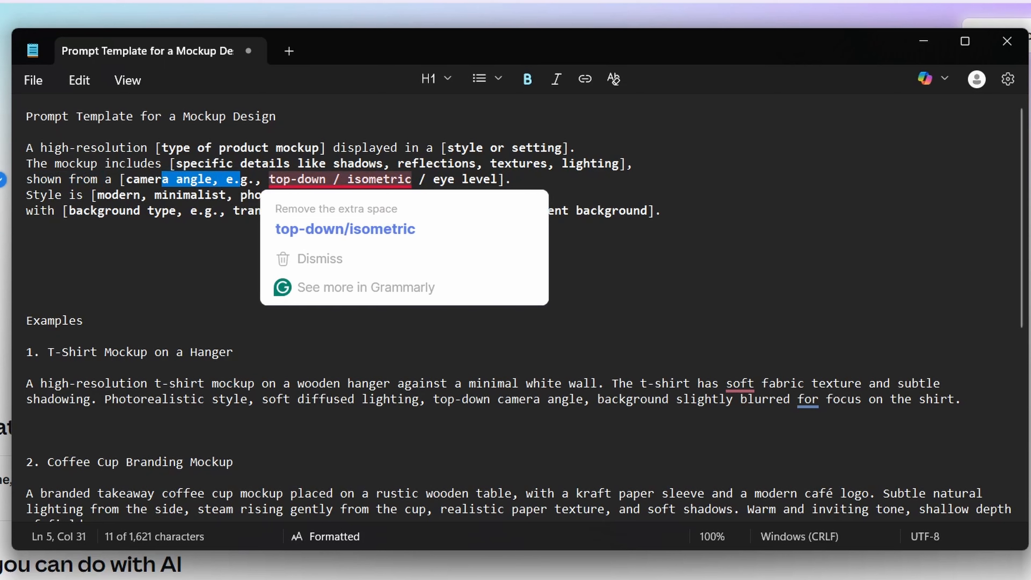
left_click(26, 272)
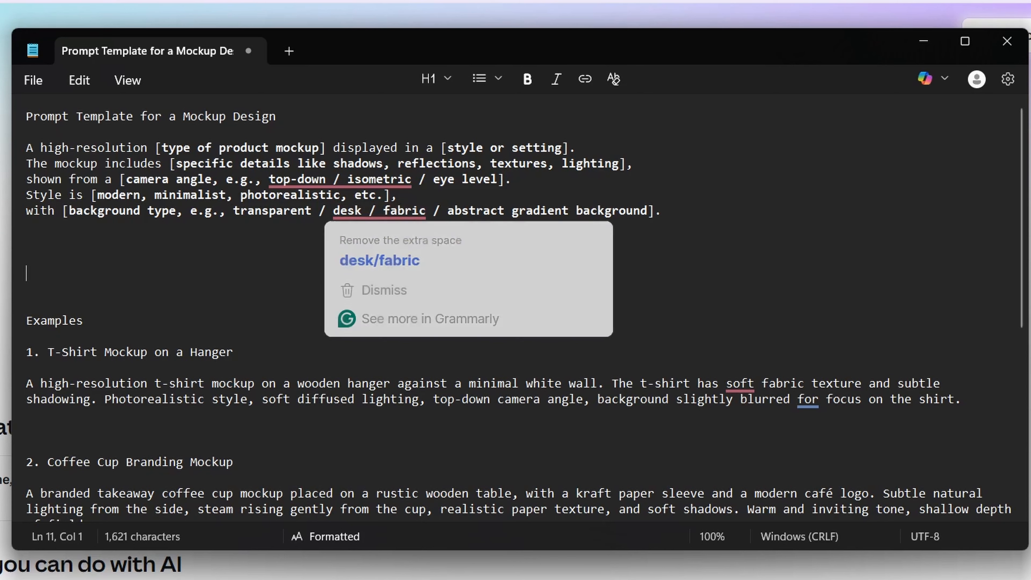
left_click(26, 227)
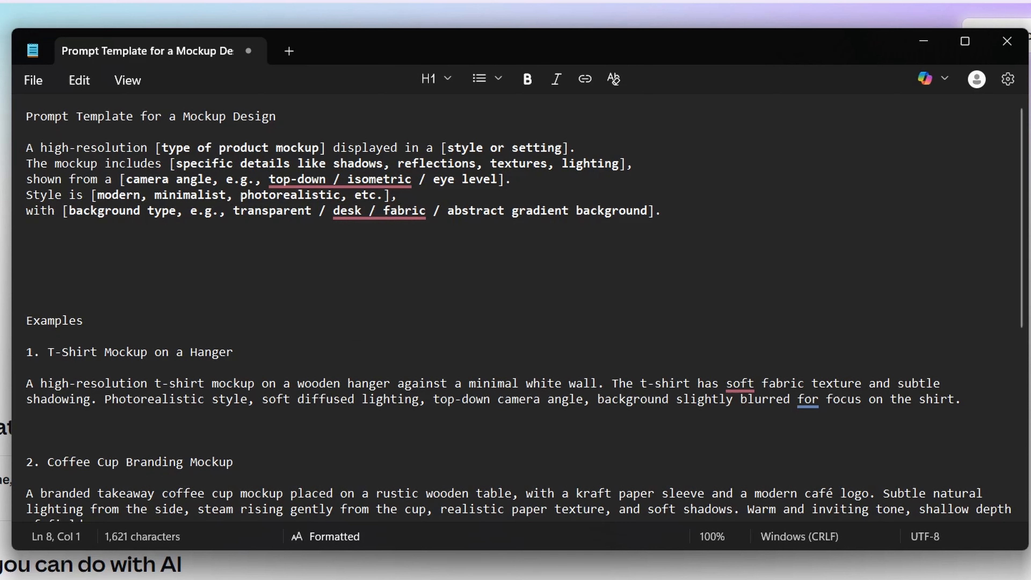
left_click_drag(27, 132, 430, 243)
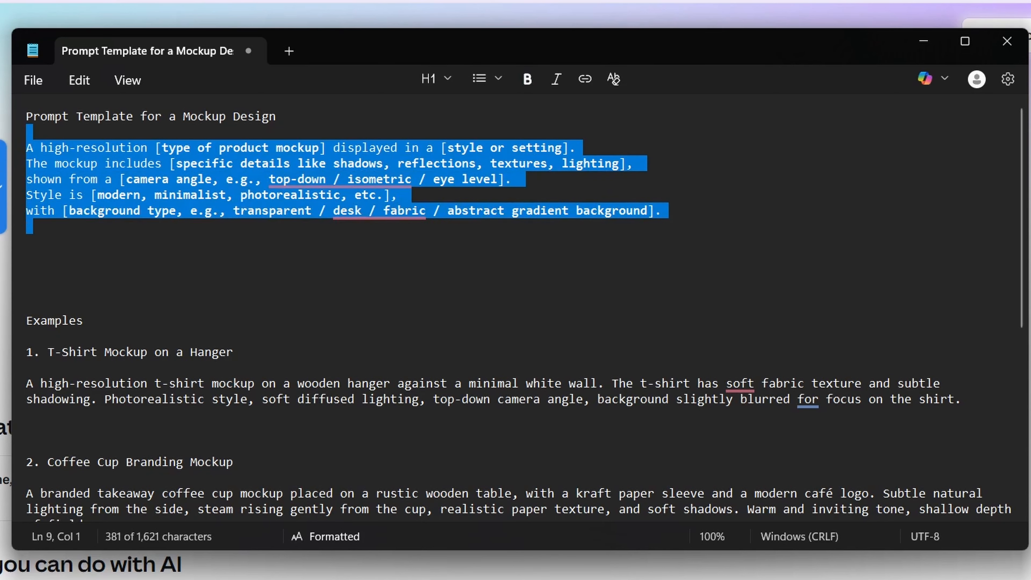
left_click(26, 258)
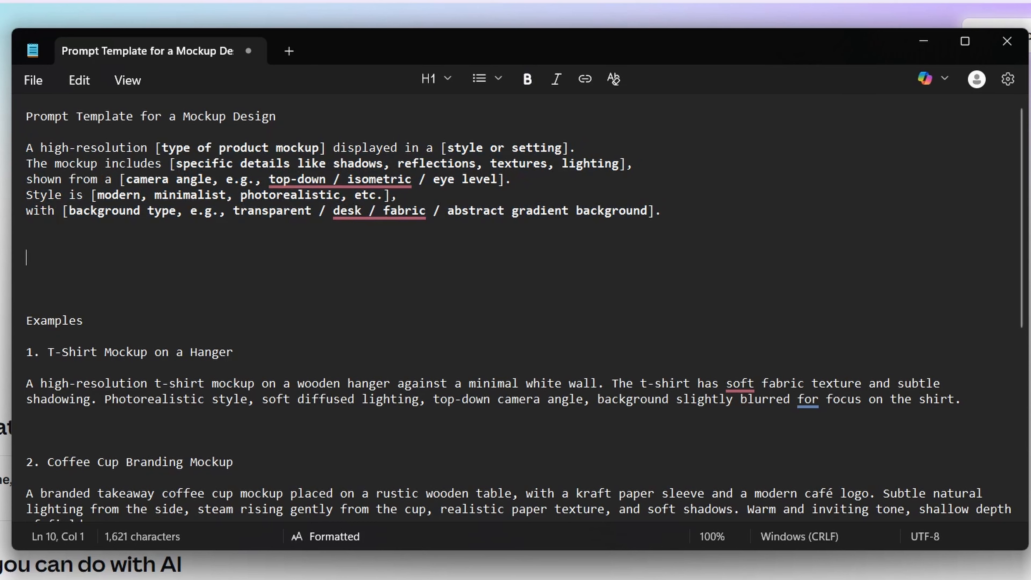
- Review the example mockup prompts and the tips for strong prompts, including whether the mockup is blank or includes a design
scroll(515, 309, "down", 4)
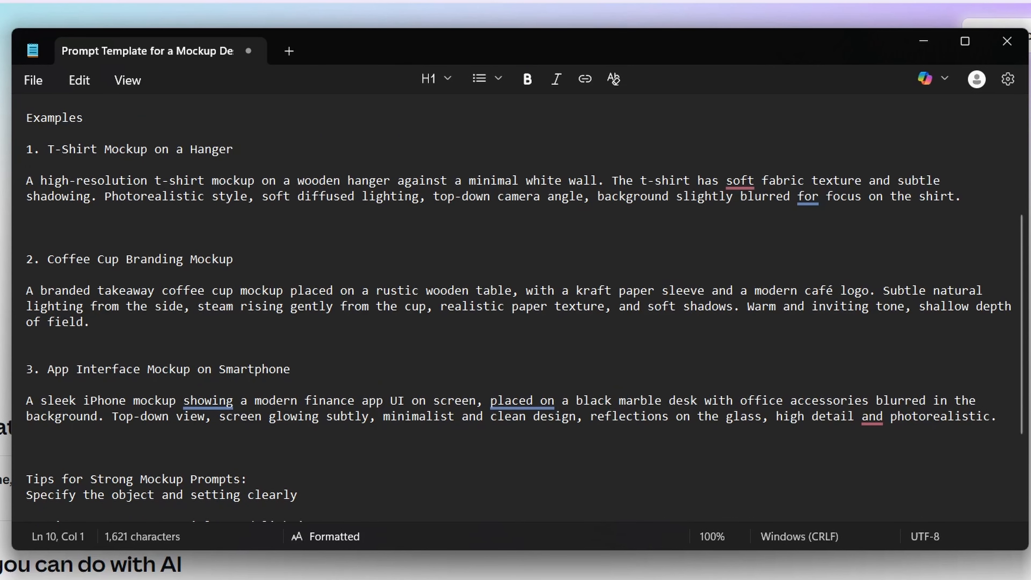
scroll(515, 309, "down", 1)
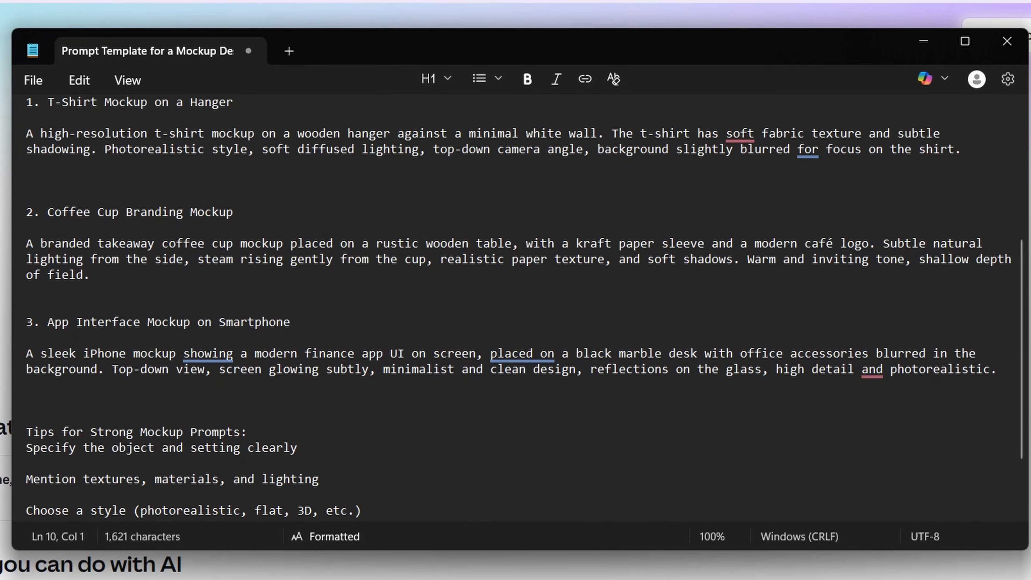
scroll(515, 308, "down", 2)
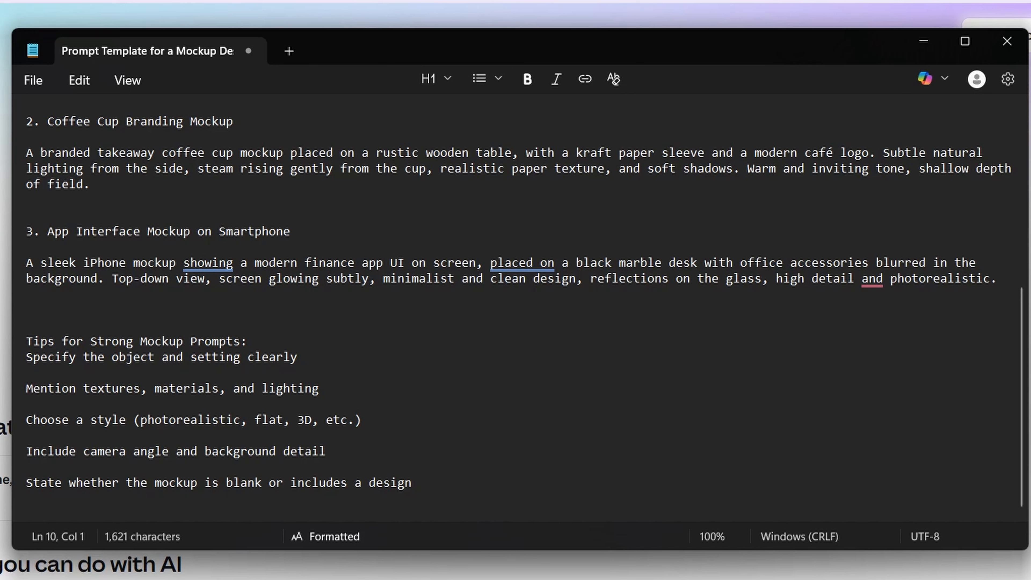
left_click_drag(291, 482, 411, 483)
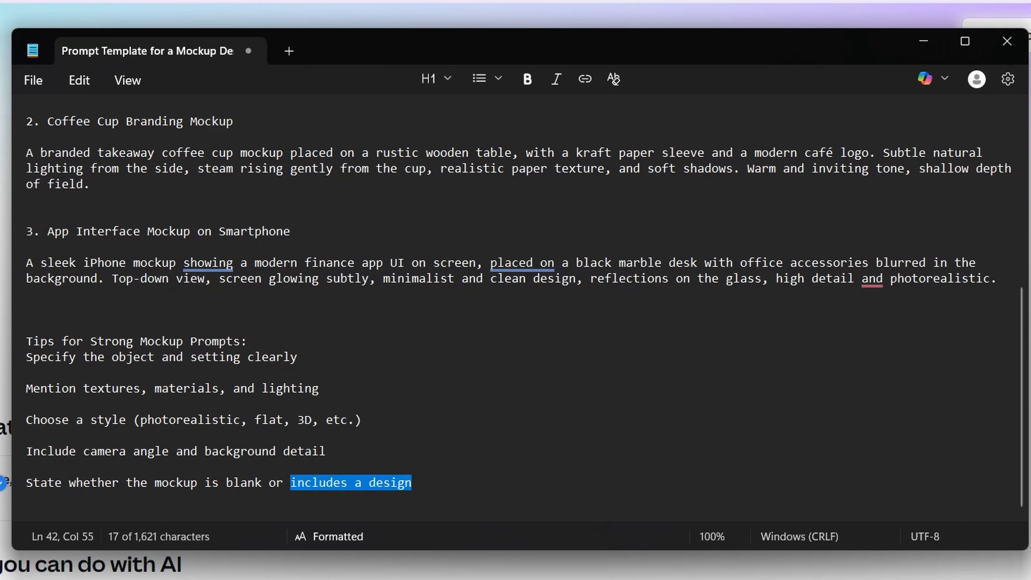
left_click(413, 483)
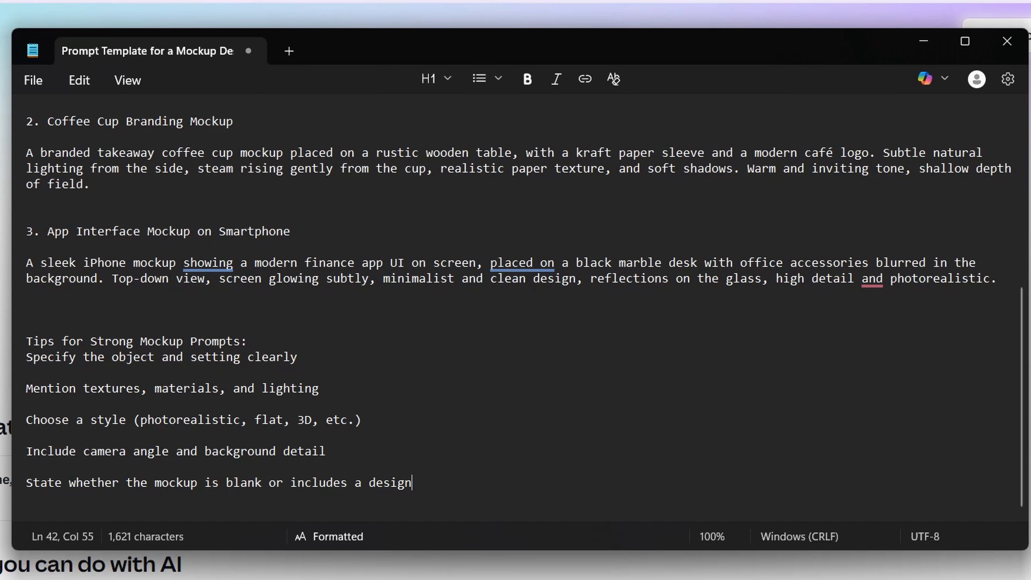
left_click_drag(219, 483, 262, 482)
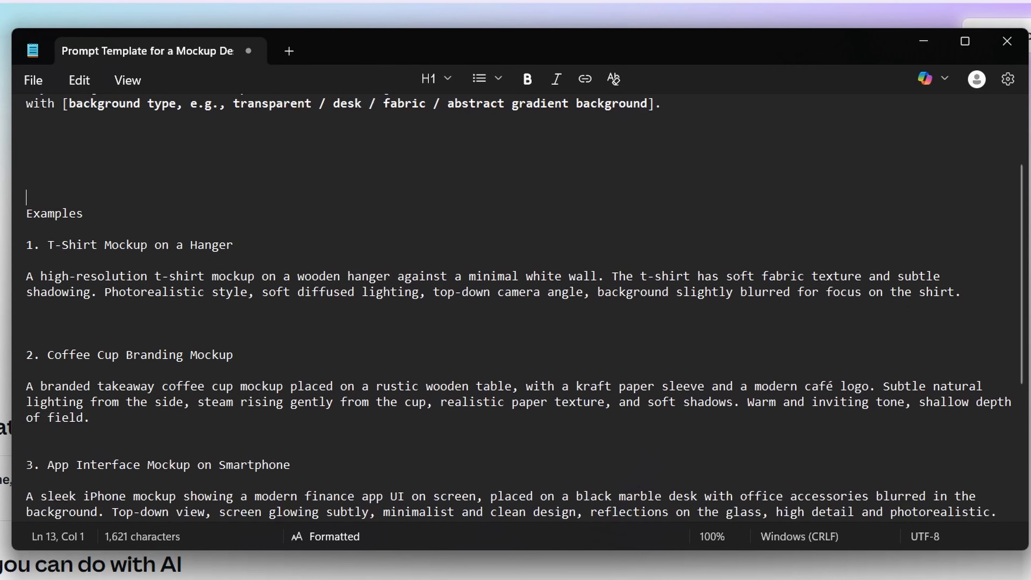
scroll(519, 309, "down", 2)
scroll(520, 309, "up", 2)
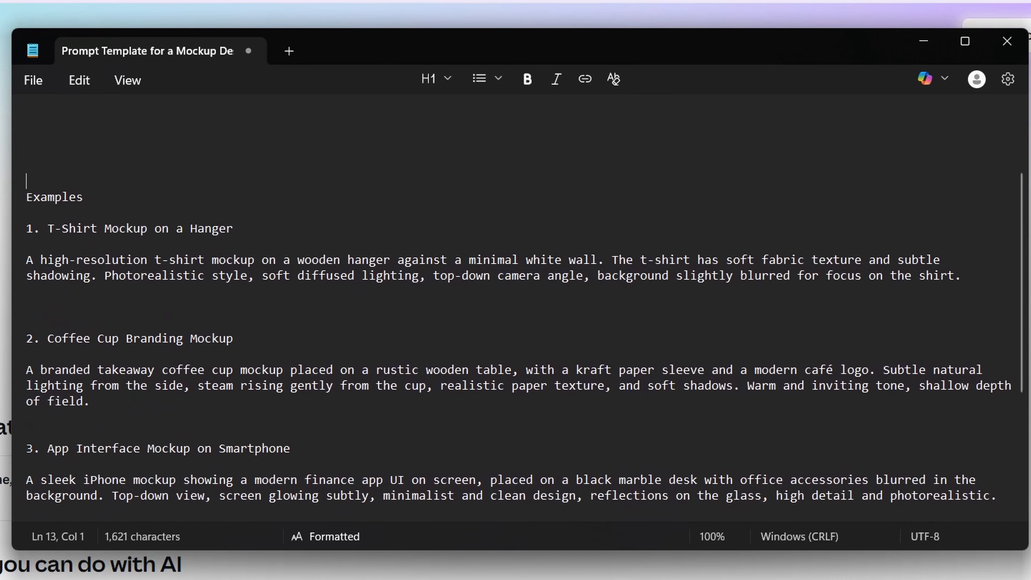
- Copy the "T-Shirt Mockup on a Hanger" example prompt into the Canva AI prompt field and choose to create an image
left_click_drag(26, 292, 954, 308)
key("ctrl+c")
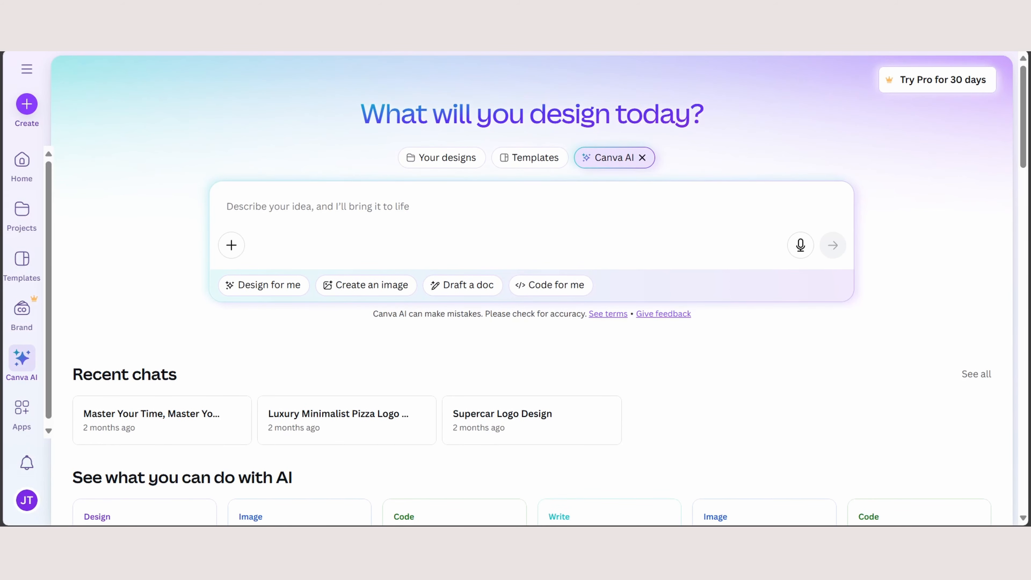
left_click(228, 206)
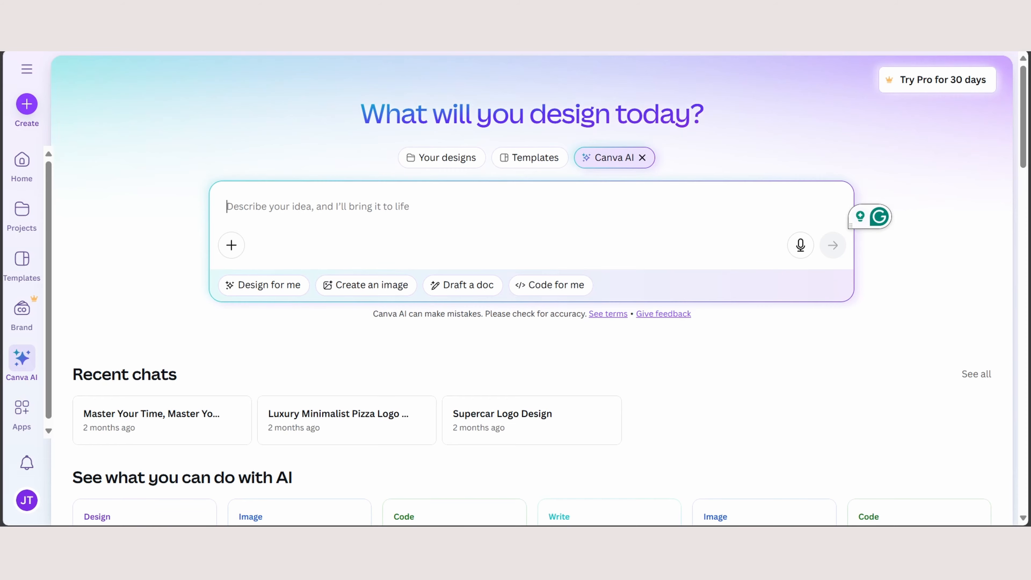
key("ctrl+v")
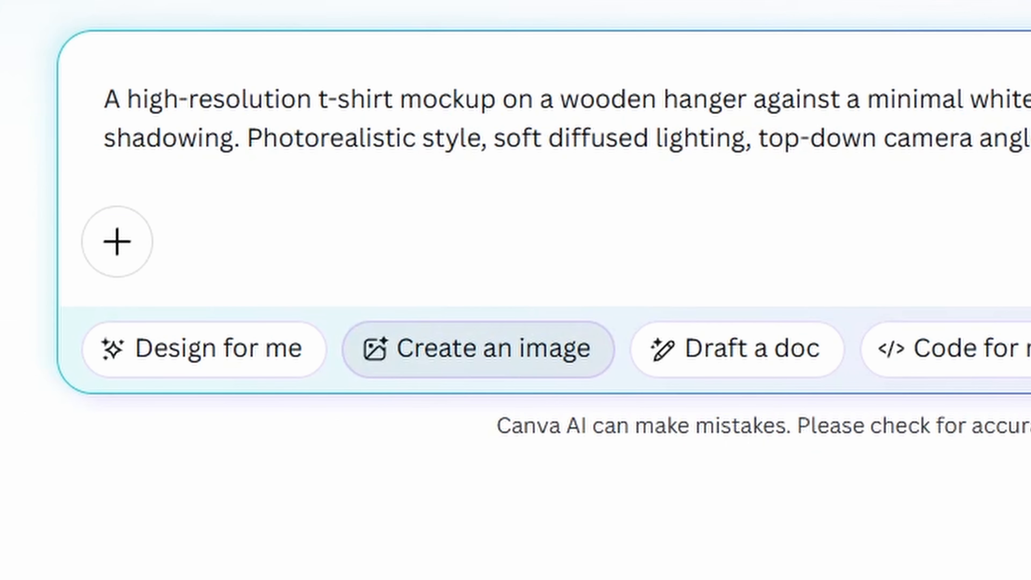
left_click(478, 349)
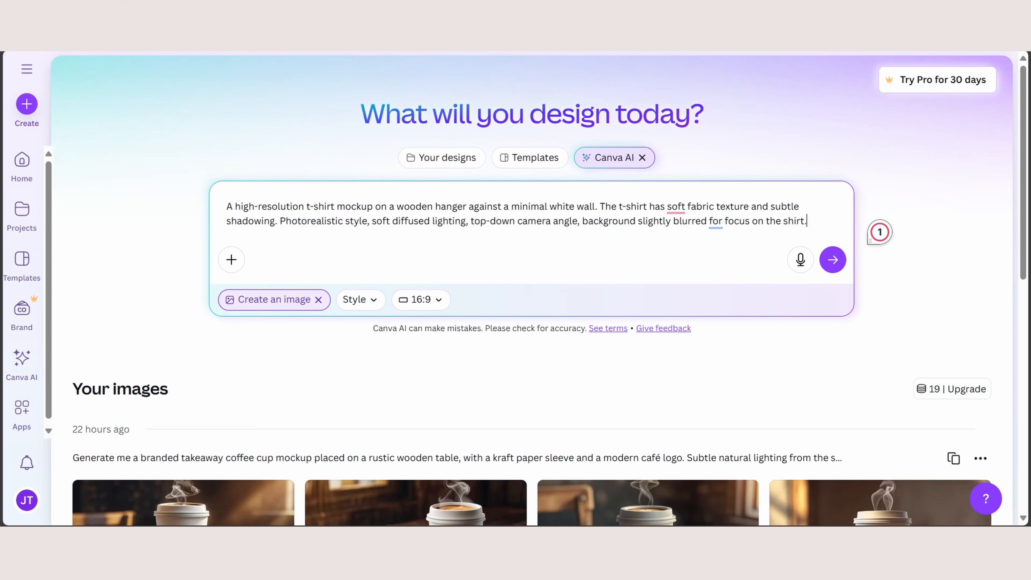
- Insert the word "blank" before the first "t-shirt" in the image prompt
left_click(336, 207)
key("Left")
key("Left")
key("Left")
key("Left")
key("Left")
key("Left")
key("Left")
key("Left")
type("blank")
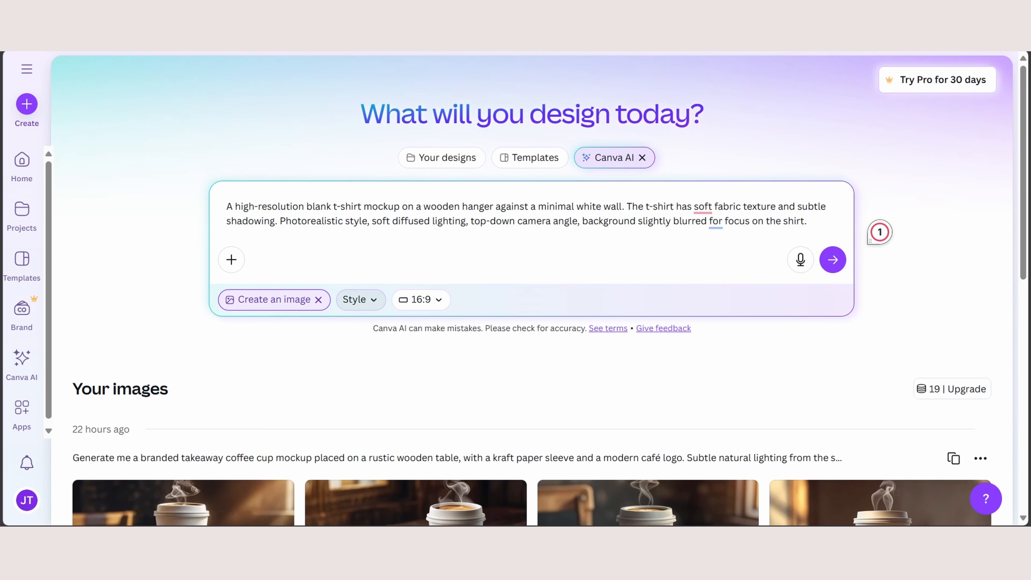
- Check the style and aspect ratio options, keep 16:9, and generate the blank t-shirt mockup images
left_click(360, 299)
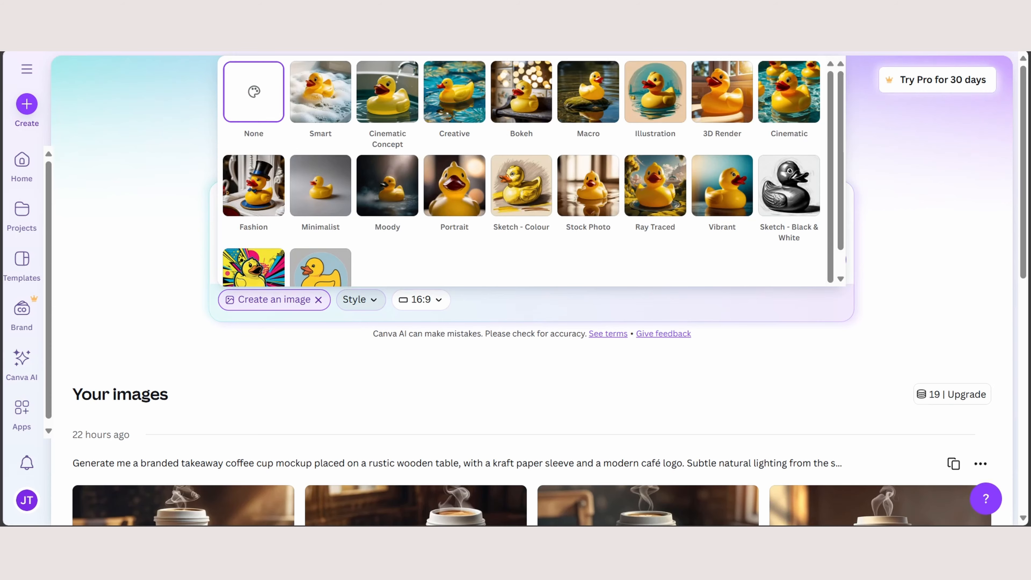
left_click(360, 299)
left_click(421, 299)
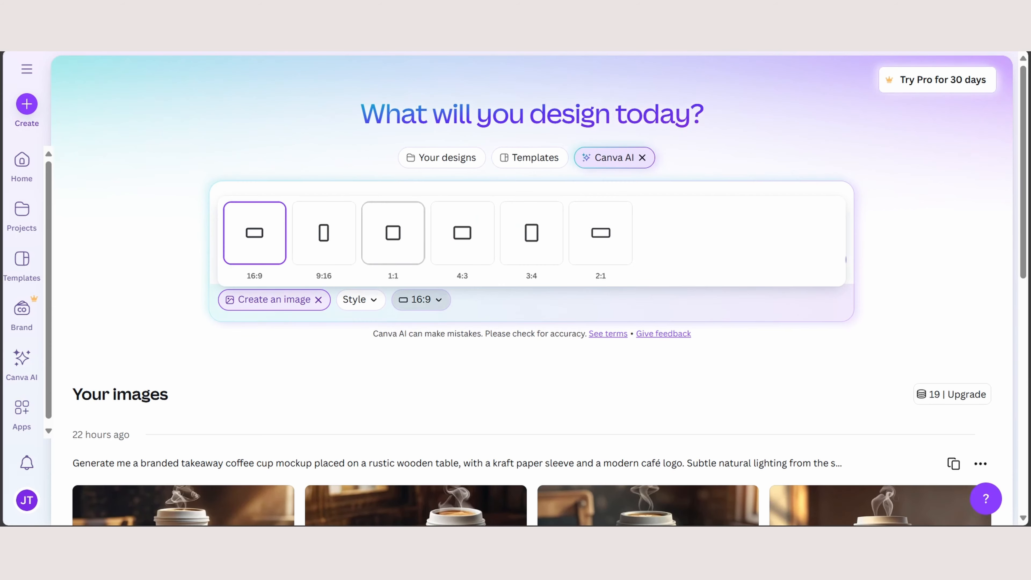
left_click(421, 299)
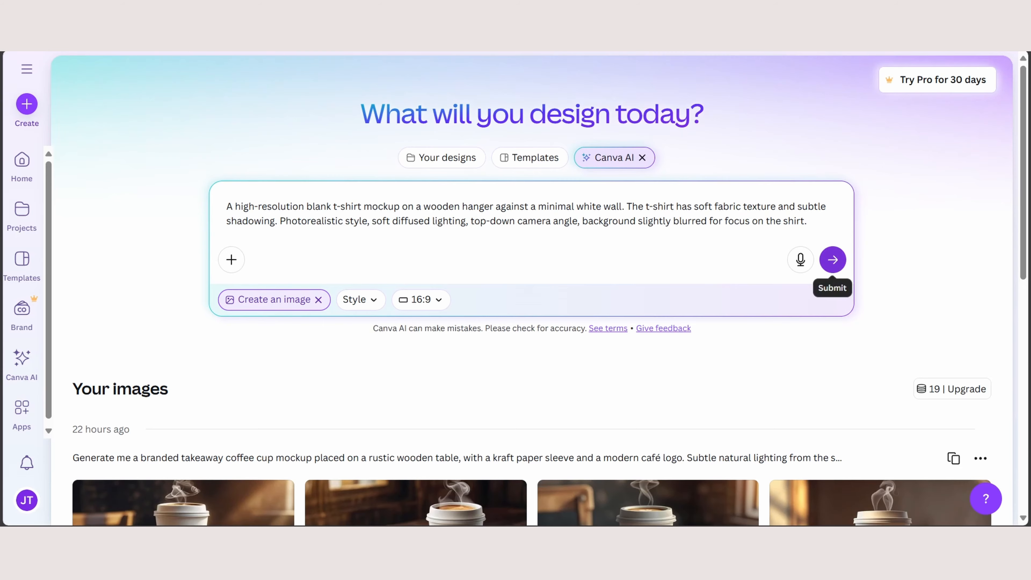
left_click(833, 259)
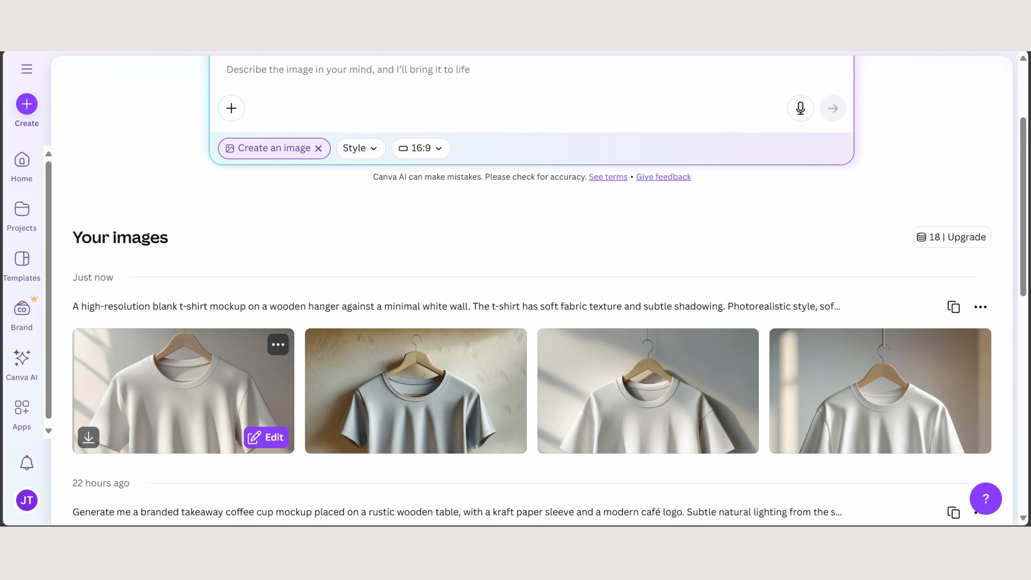
left_click(184, 390)
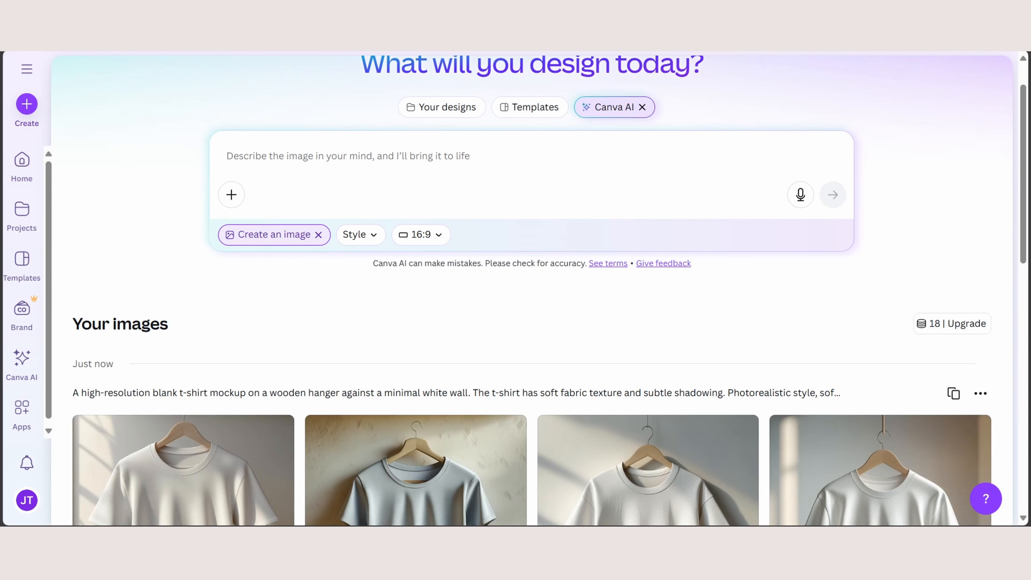
- Paste the hanger t-shirt prompt into the image prompt field again and add "blank" before the first "t-shirt"
key("ctrl+v")
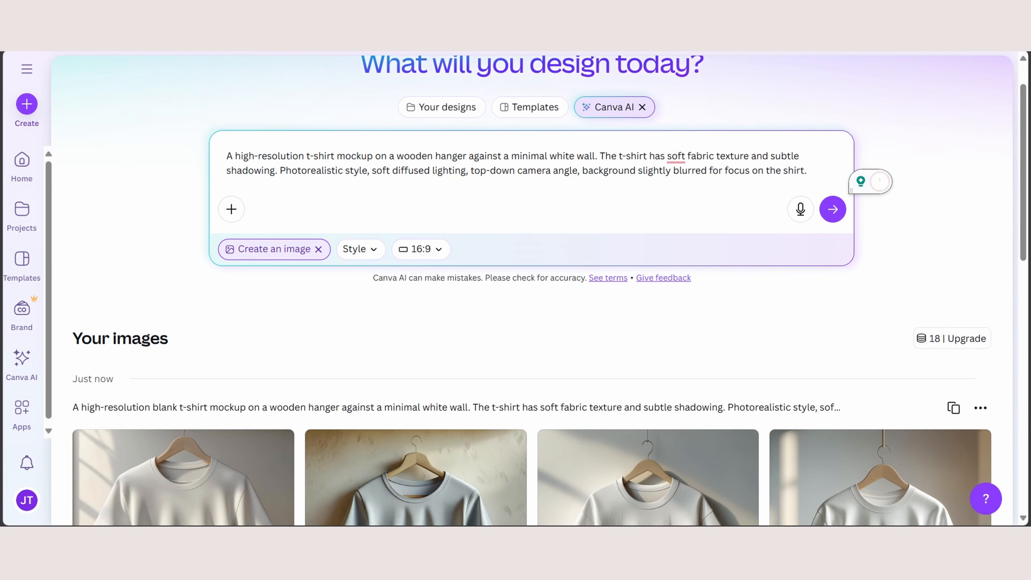
type("blank")
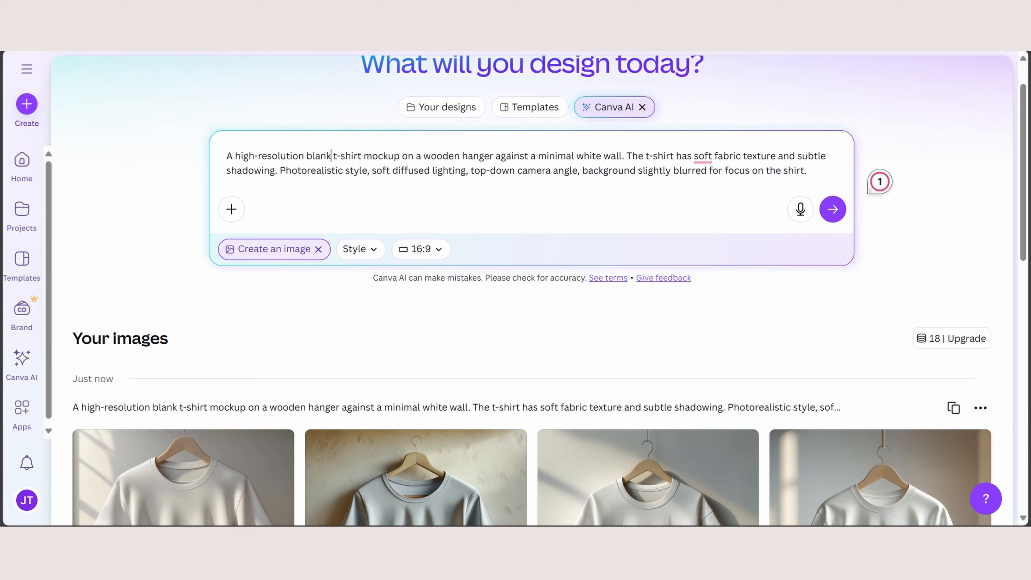
key("Return")
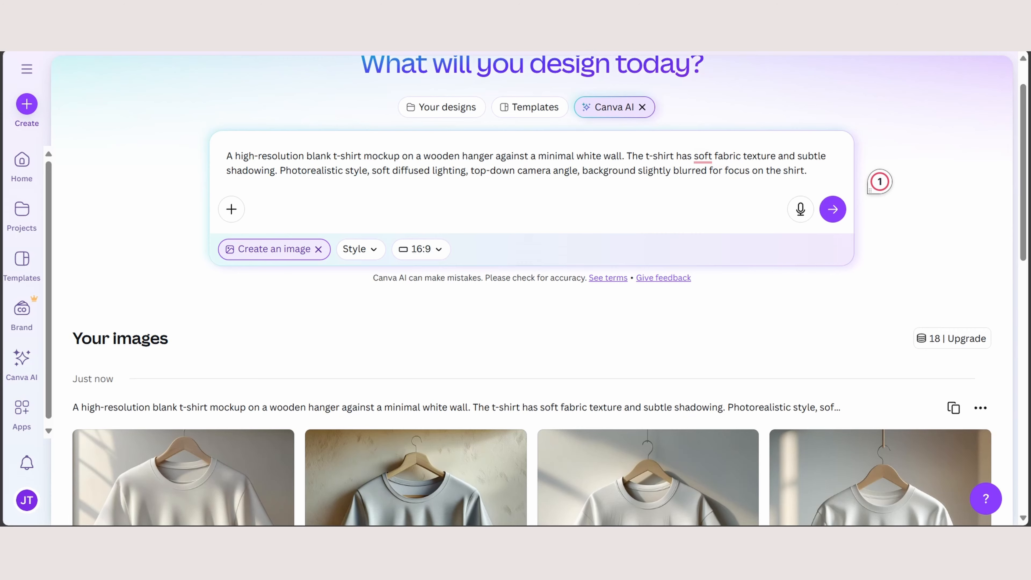
- Insert "milk colored" after "blank" in the image prompt and set the aspect ratio to 4:3
scroll(549, 291, "down", 2)
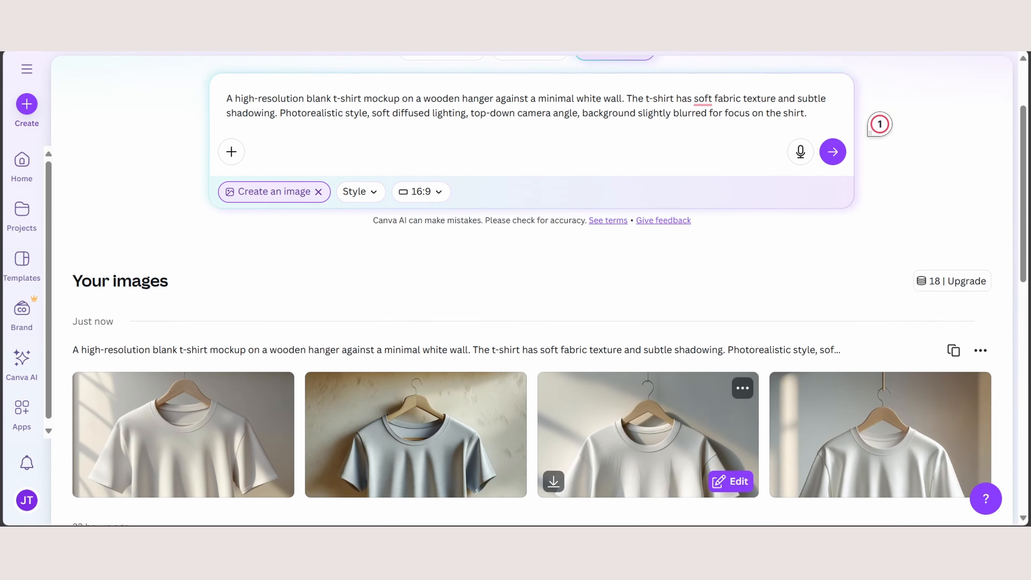
scroll(869, 132, "up", 1)
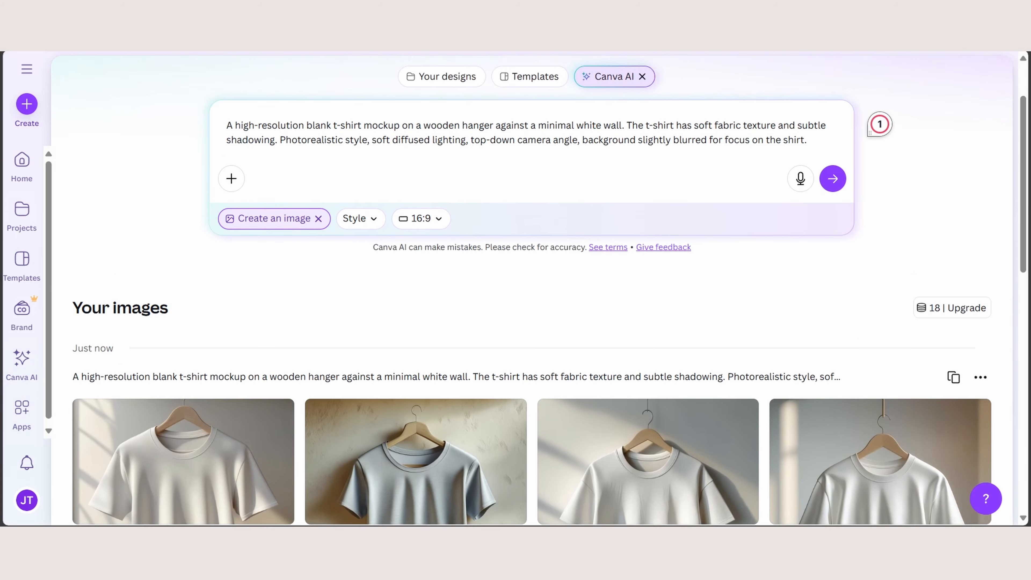
scroll(870, 163, "up", 1)
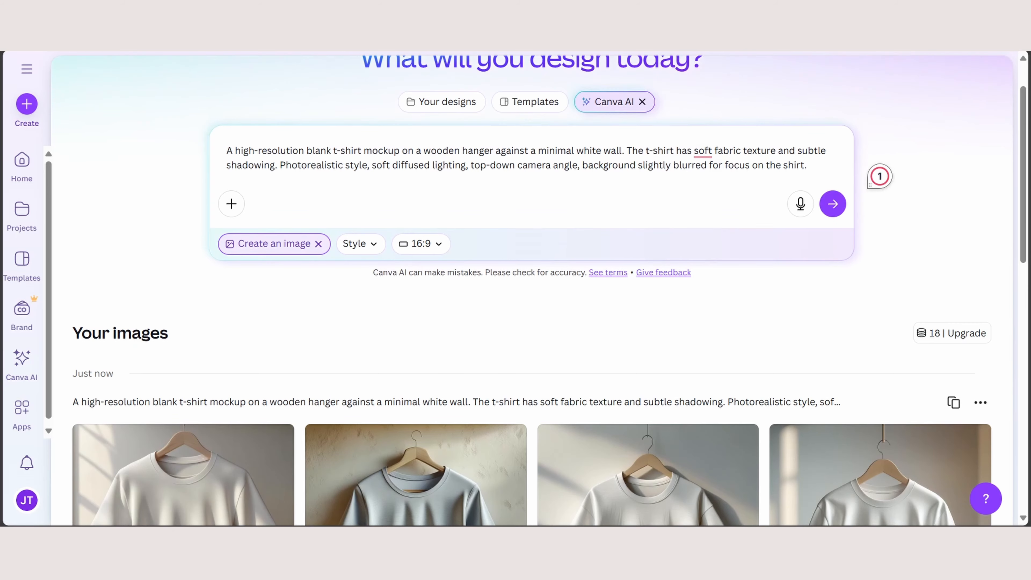
scroll(879, 176, "up", 1)
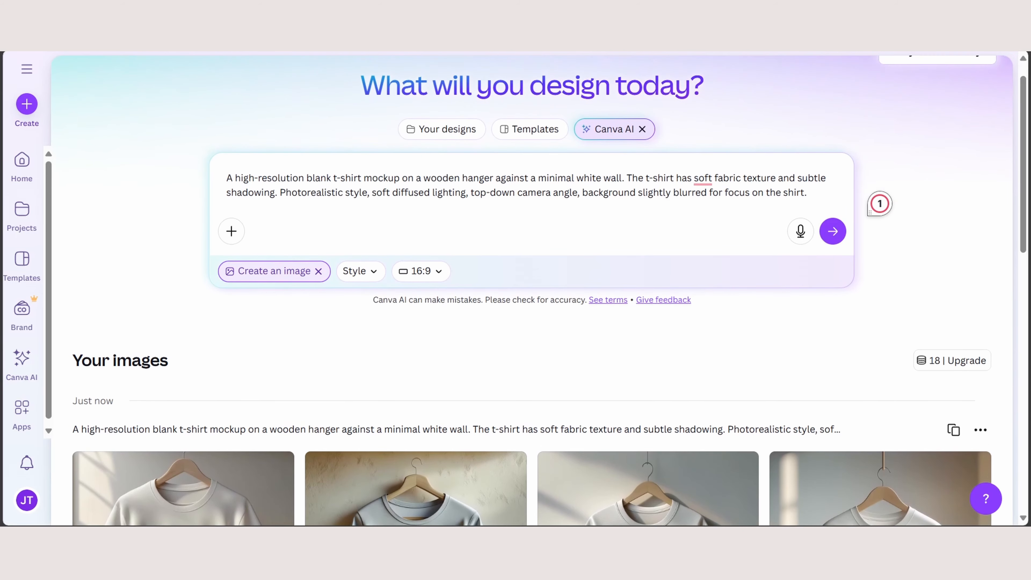
left_click(333, 178)
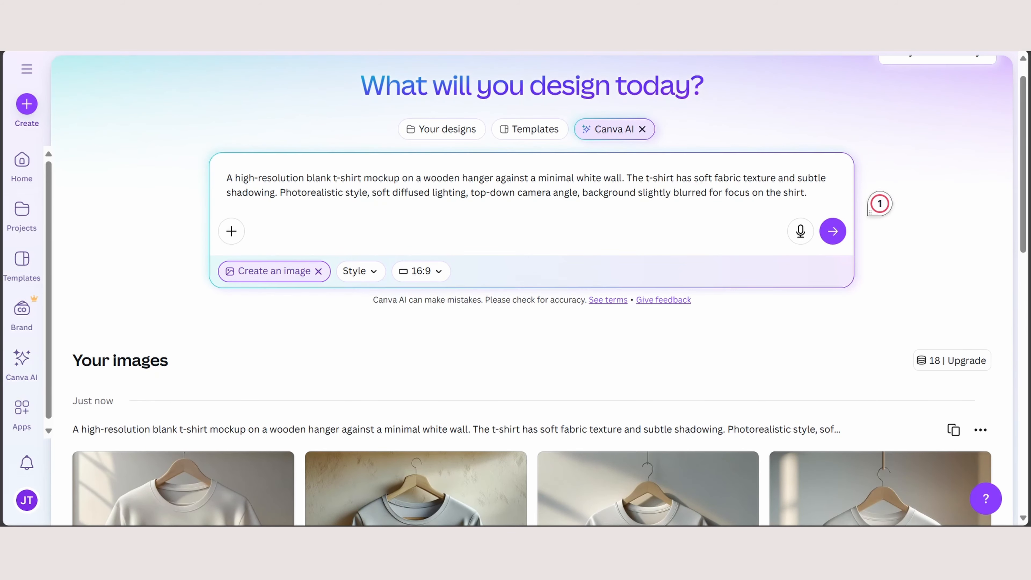
type("milk colored")
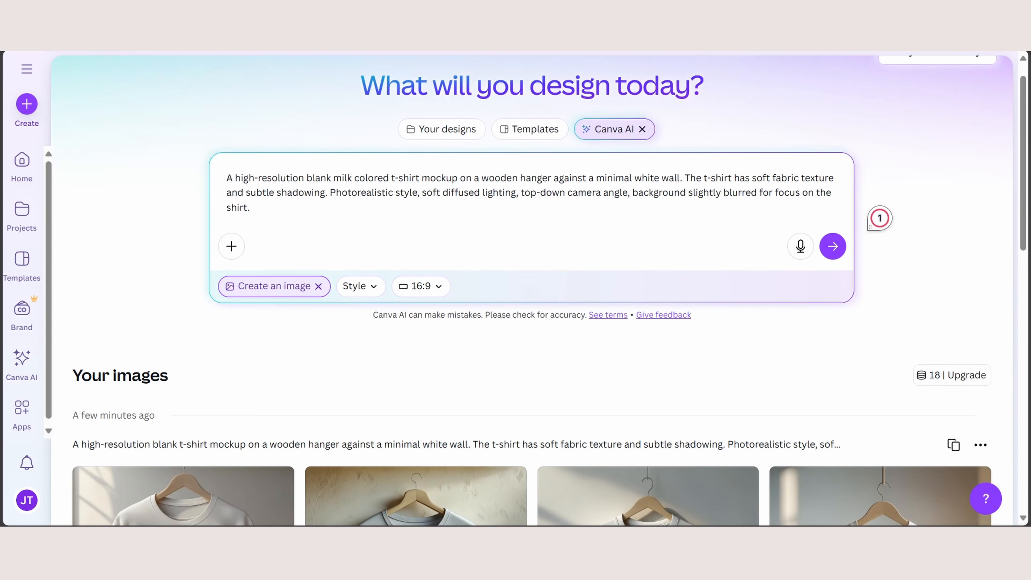
left_click(421, 286)
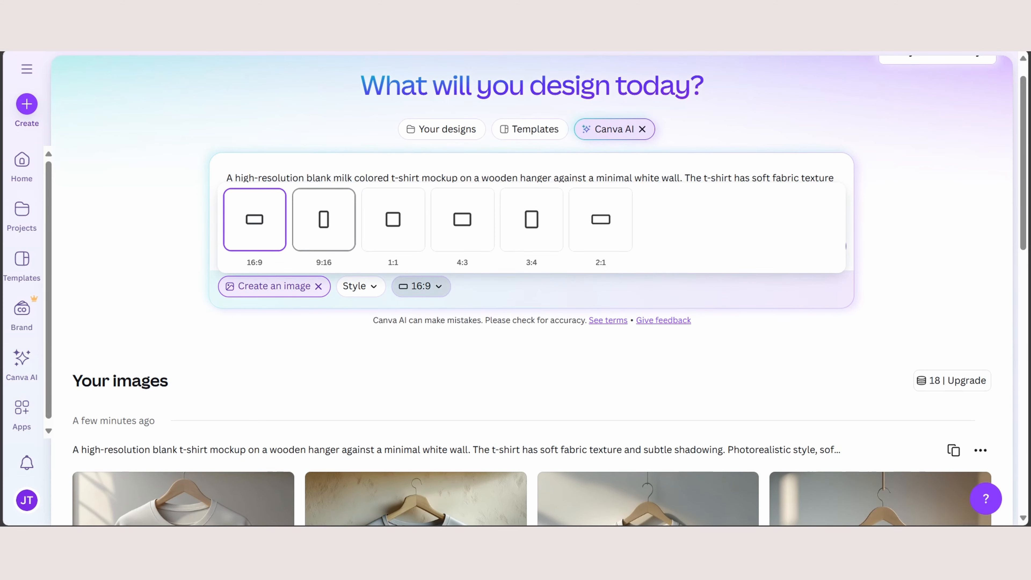
left_click(462, 219)
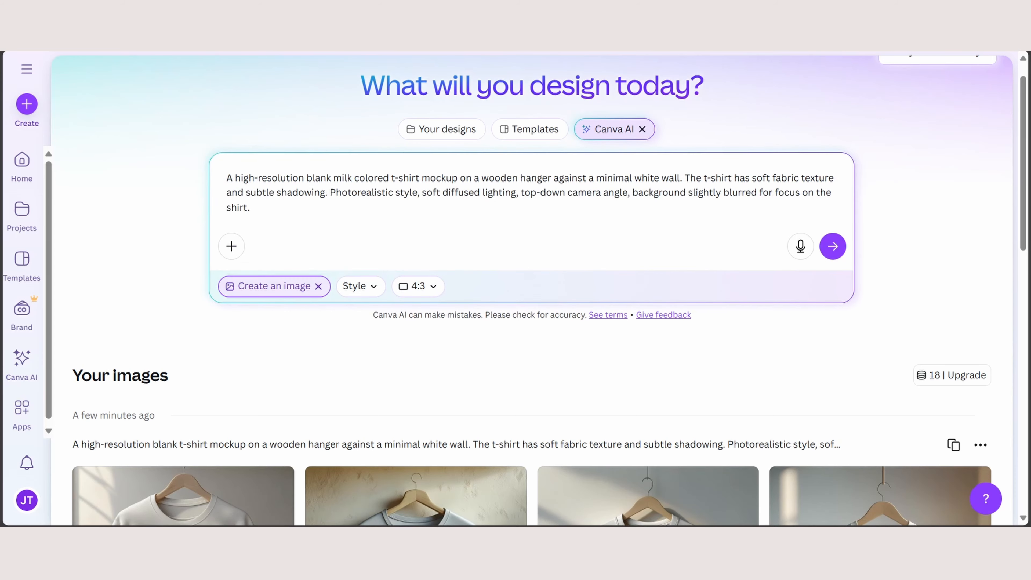
- Generate the milk-colored t-shirt mockups in 4:3 and compare them with the previous batch of images
scroll(832, 246, "down", 2)
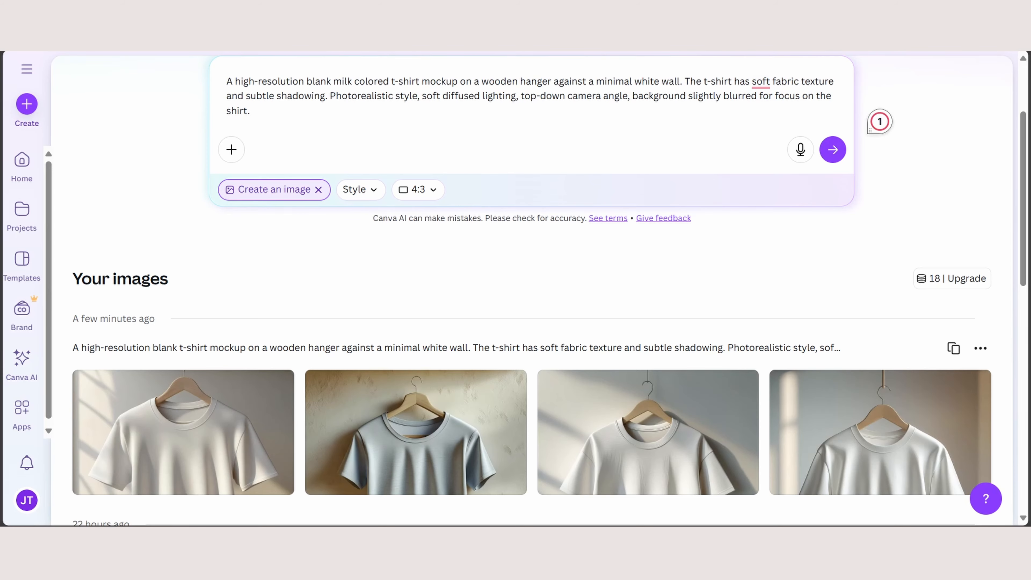
left_click(832, 149)
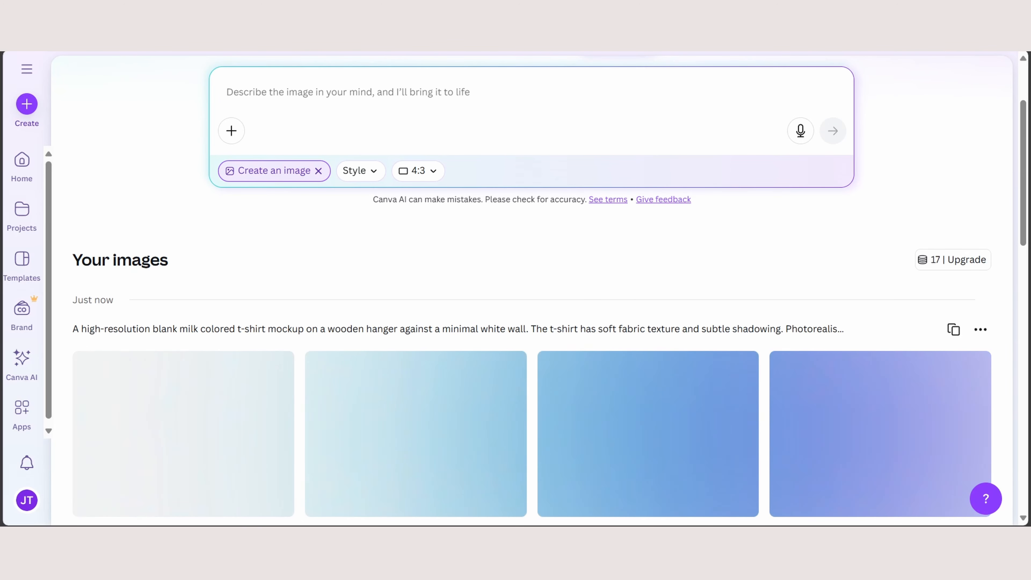
scroll(648, 386, "down", 1)
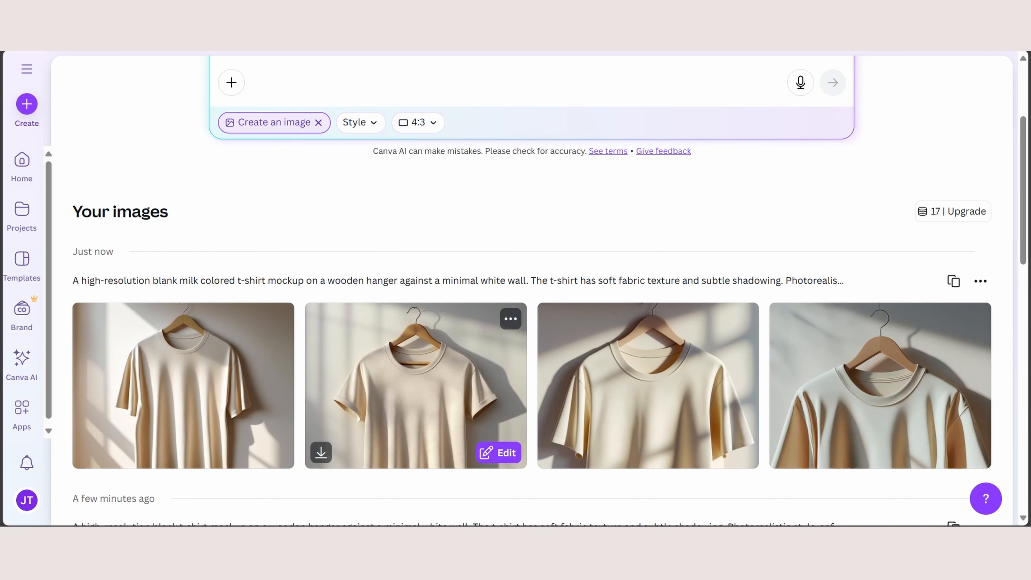
scroll(416, 386, "down", 1)
scroll(415, 386, "down", 2)
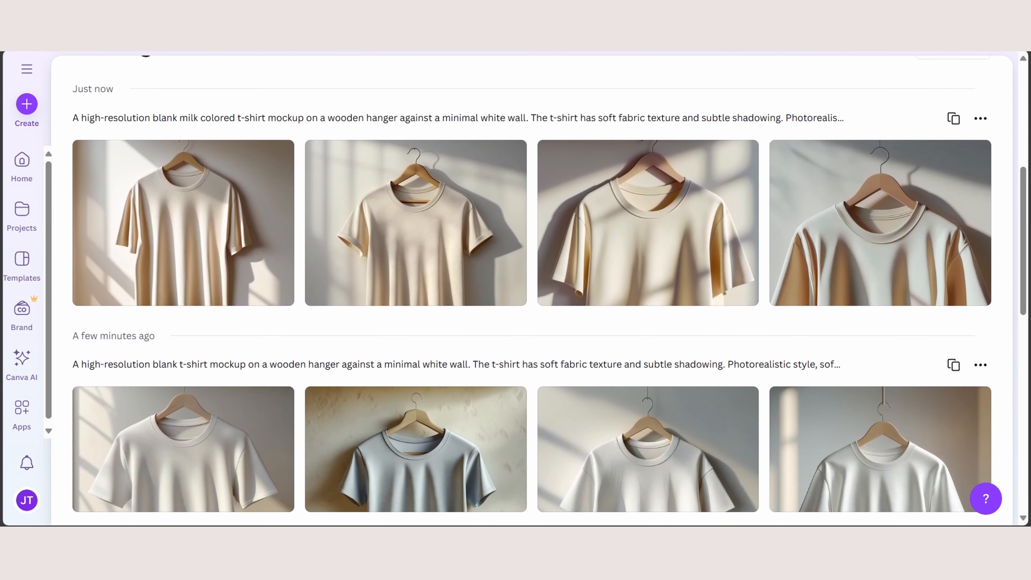
scroll(183, 244, "up", 1)
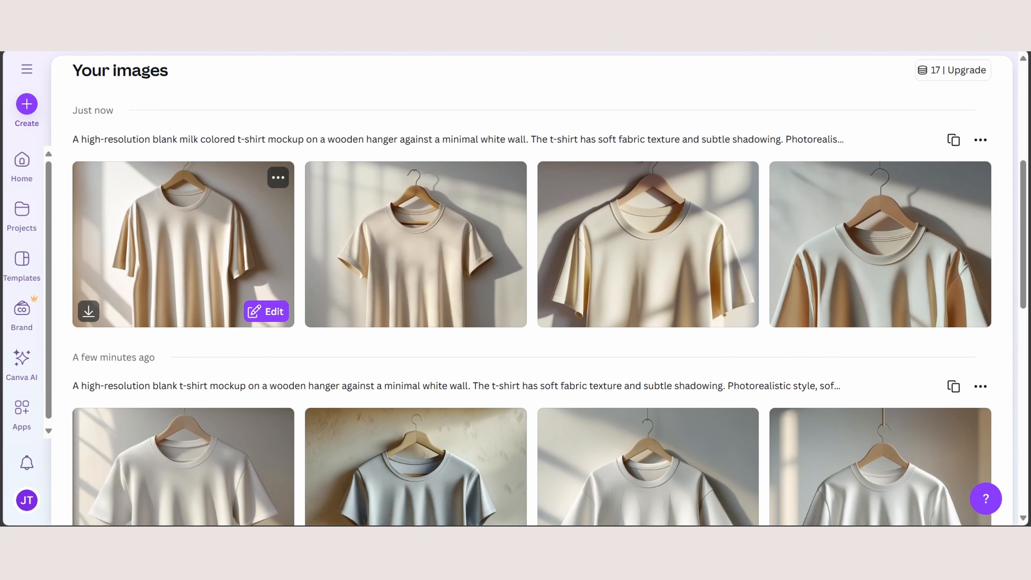
- Open the second image of the new milk-colored batch and download it
left_click(416, 245)
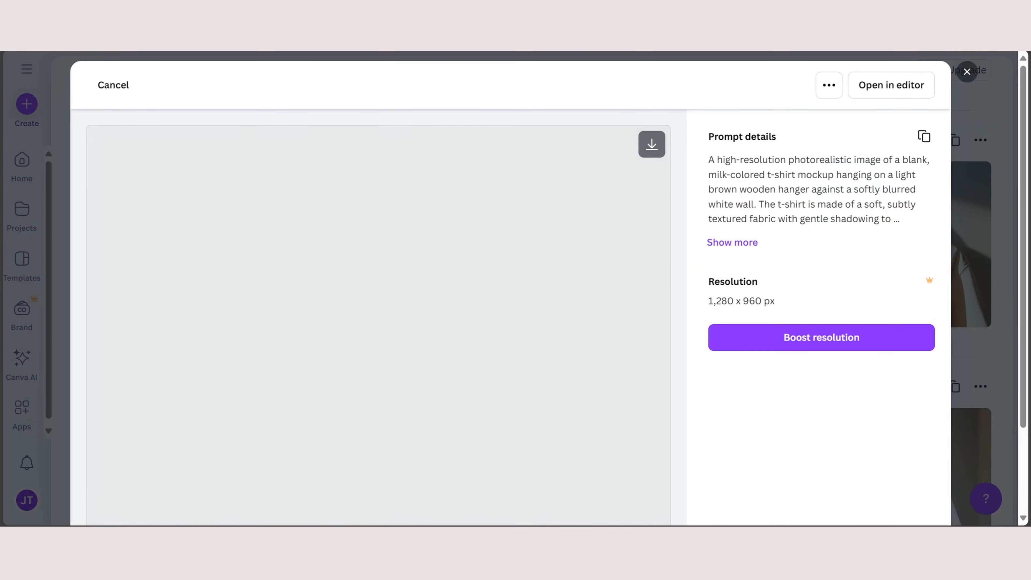
scroll(511, 288, "down", 2)
scroll(510, 288, "up", 1)
left_click(652, 100)
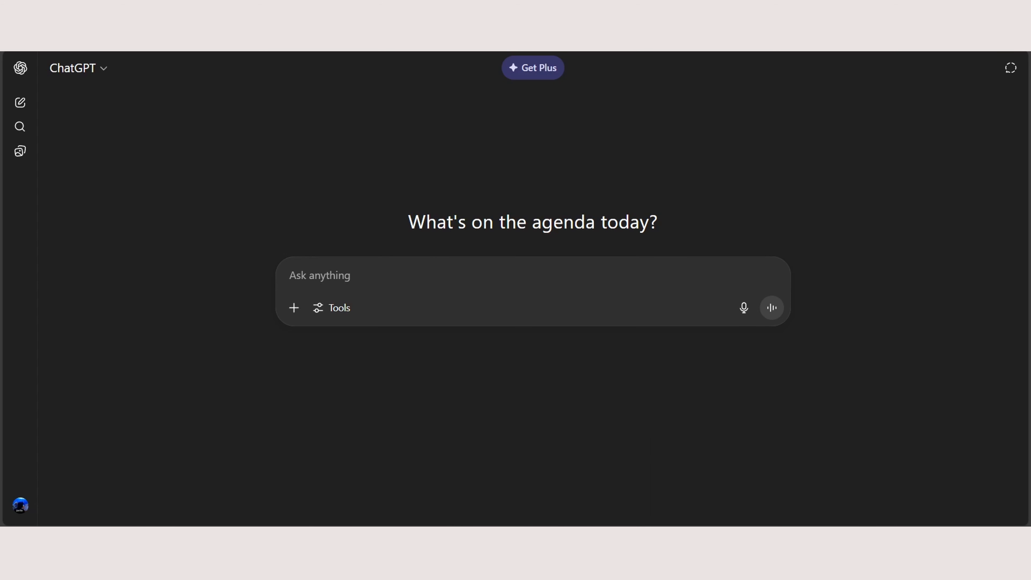
- Attach the "Skillsofted branding icon" and the downloaded t-shirt mockup from the Logo folder in File Explorer to a new ChatGPT message
mouse_move(502, 536)
left_click(575, 475)
left_click(467, 308)
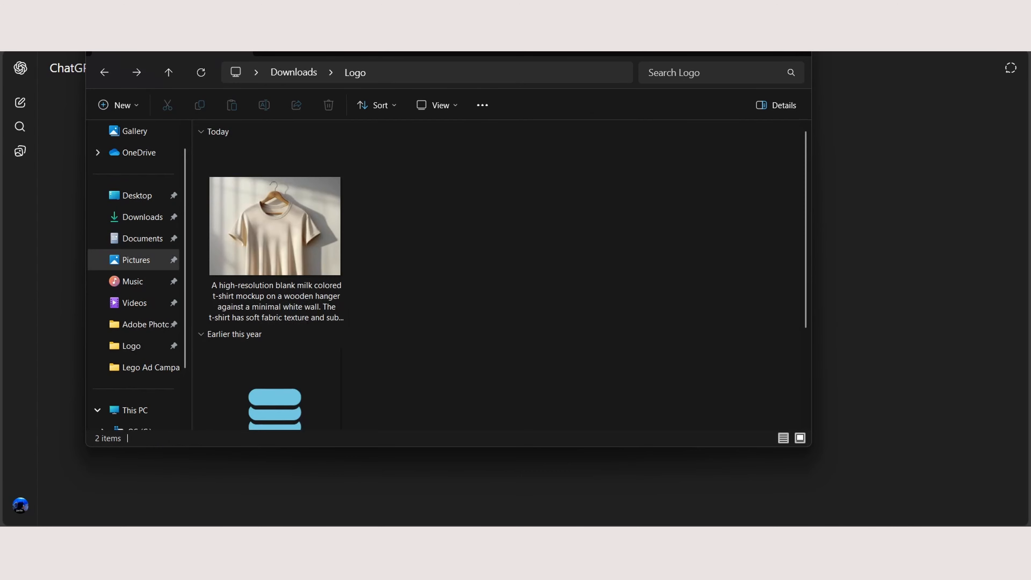
scroll(467, 309, "down", 2)
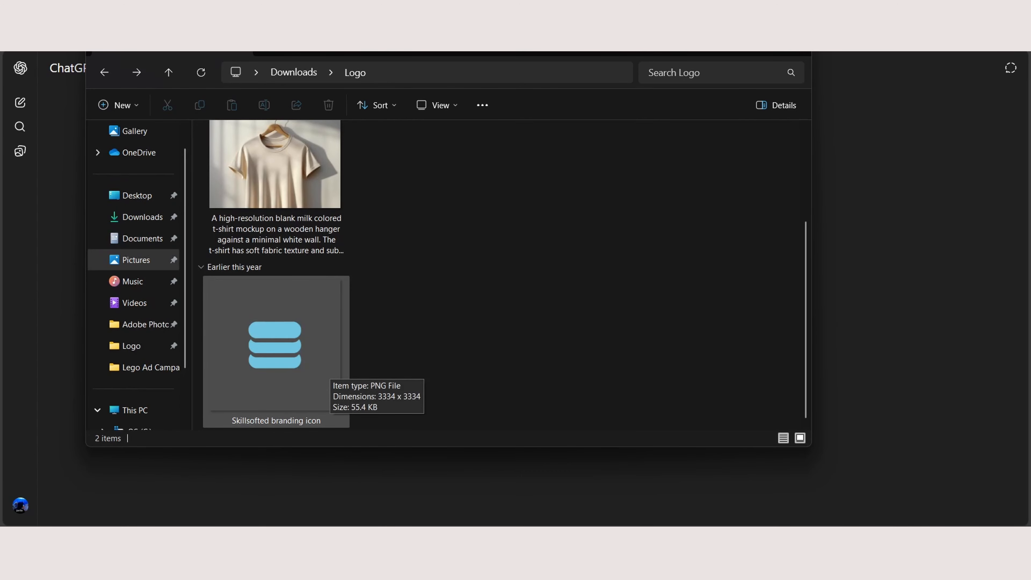
left_click_drag(321, 372, 877, 321)
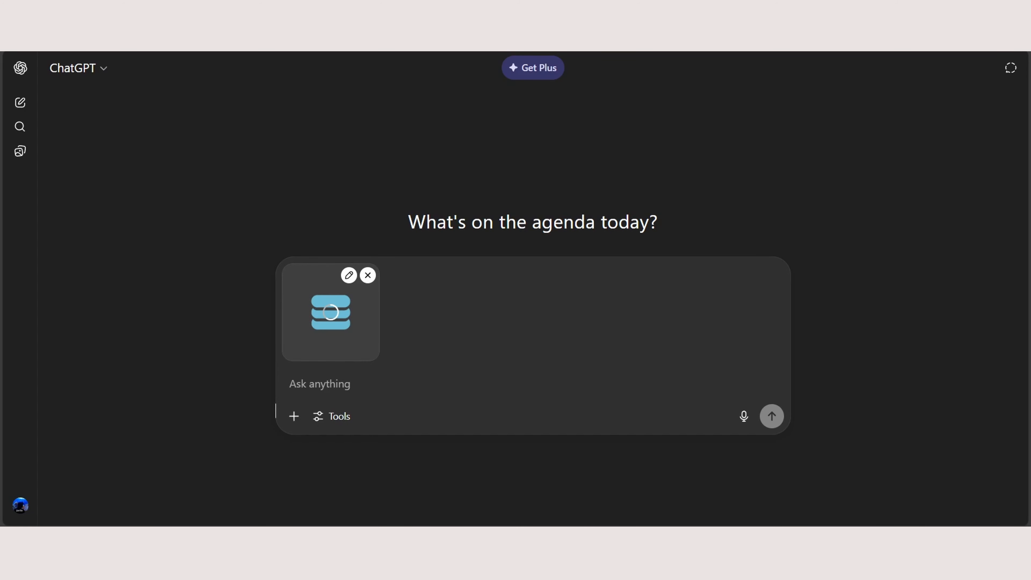
left_click_drag(276, 231, 906, 271)
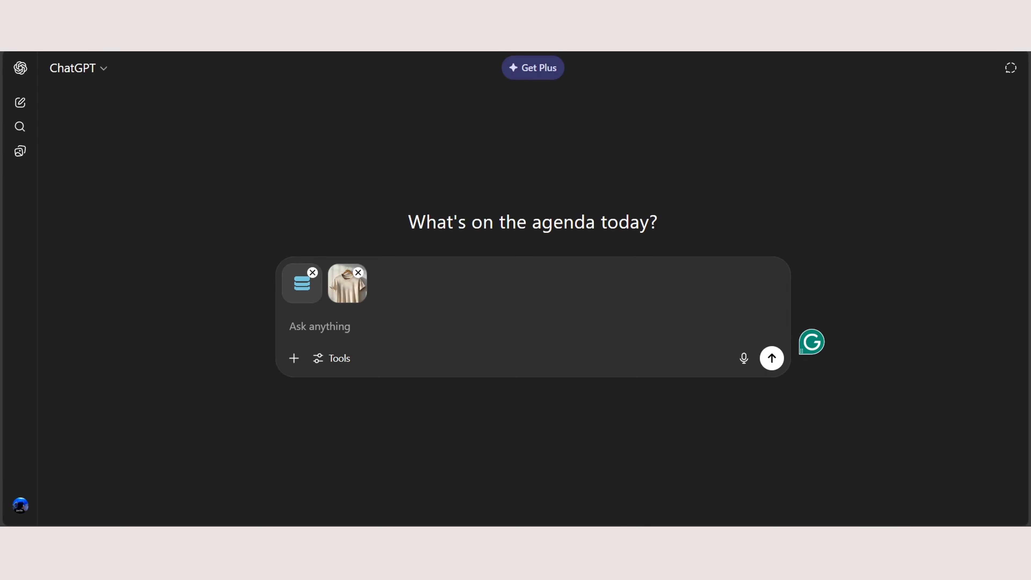
- Send the prompt "Can you apply my logo design on to the mockup." with the two attached images
type("Can you app")
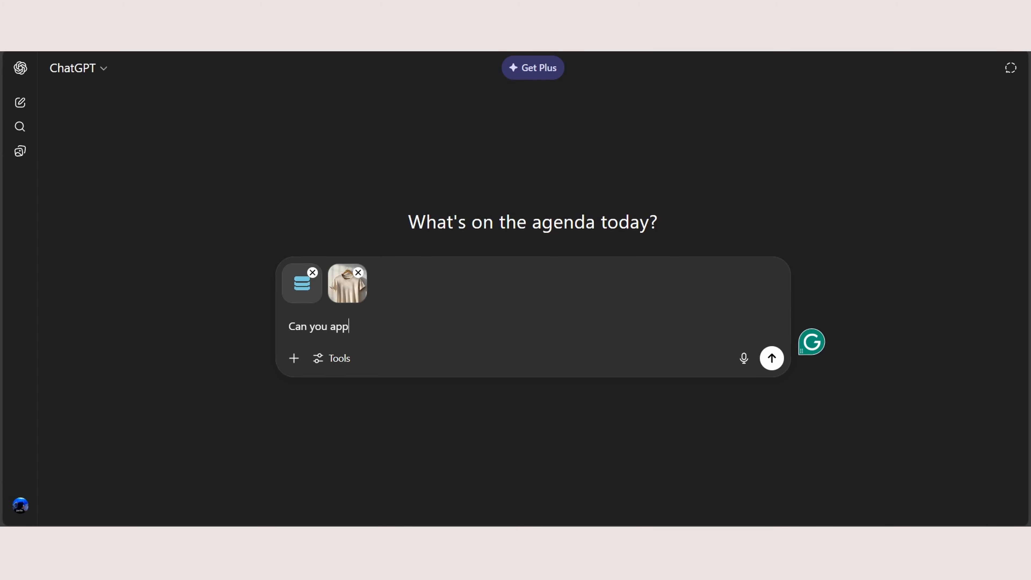
type("ly my logo design on to the mockup.")
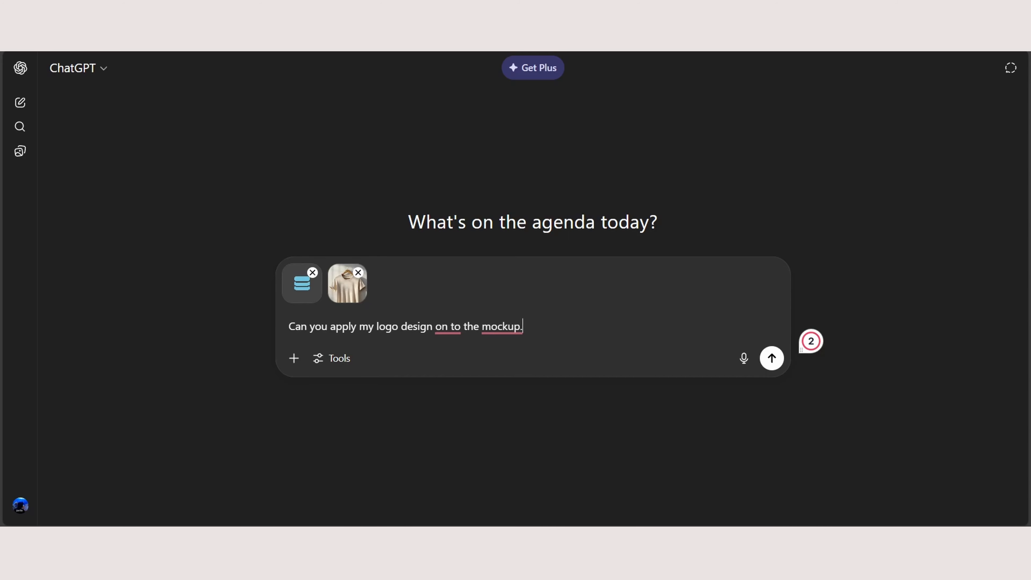
key("Return")
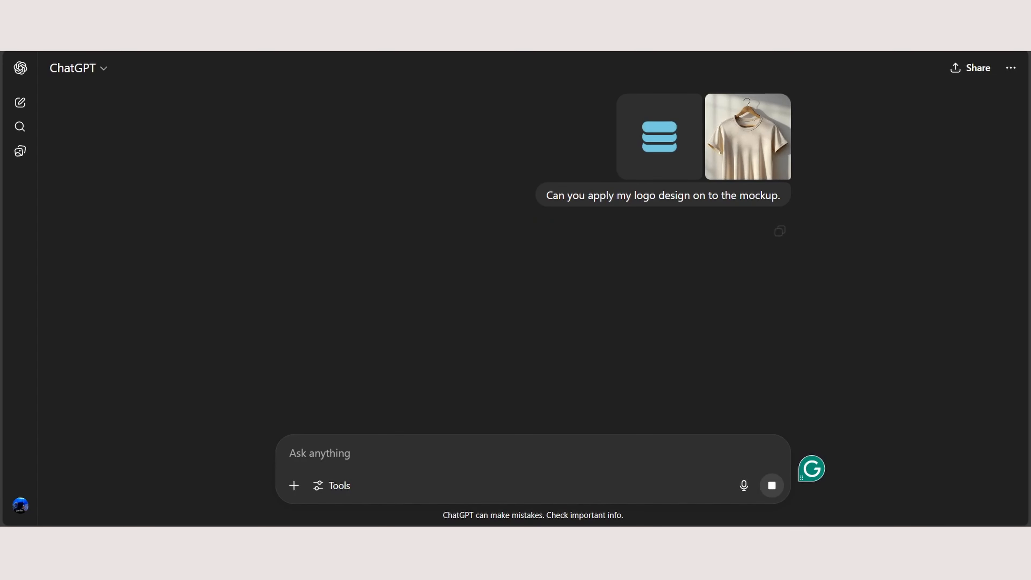
left_click_drag(552, 194, 778, 195)
left_click(781, 211)
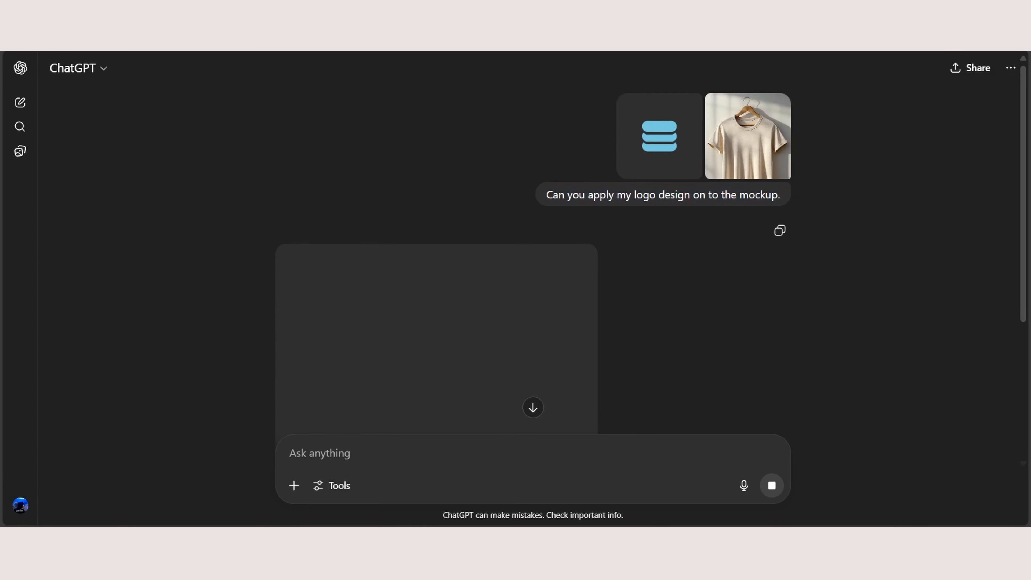
scroll(534, 260, "down", 2)
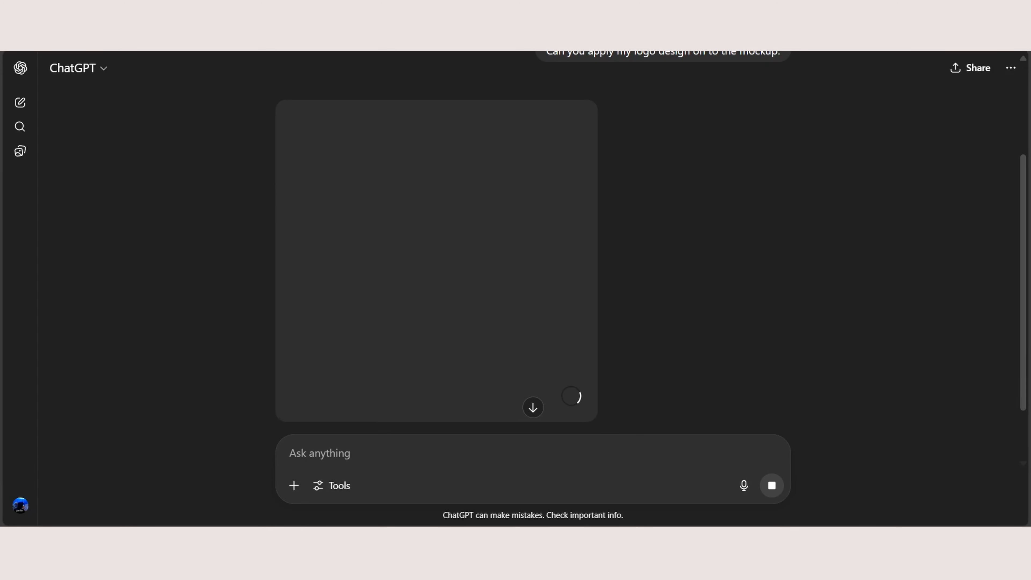
scroll(561, 382, "up", 1)
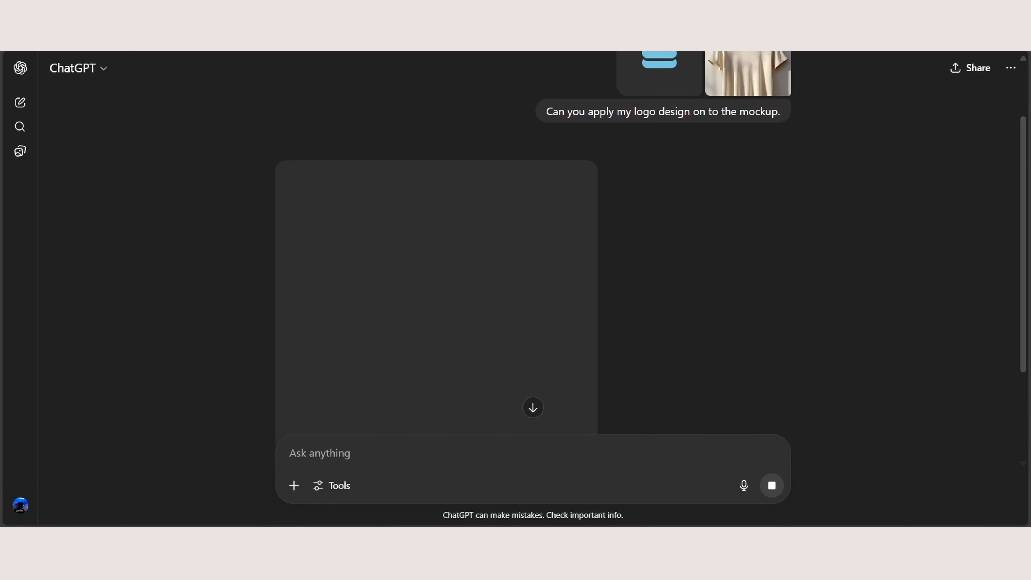